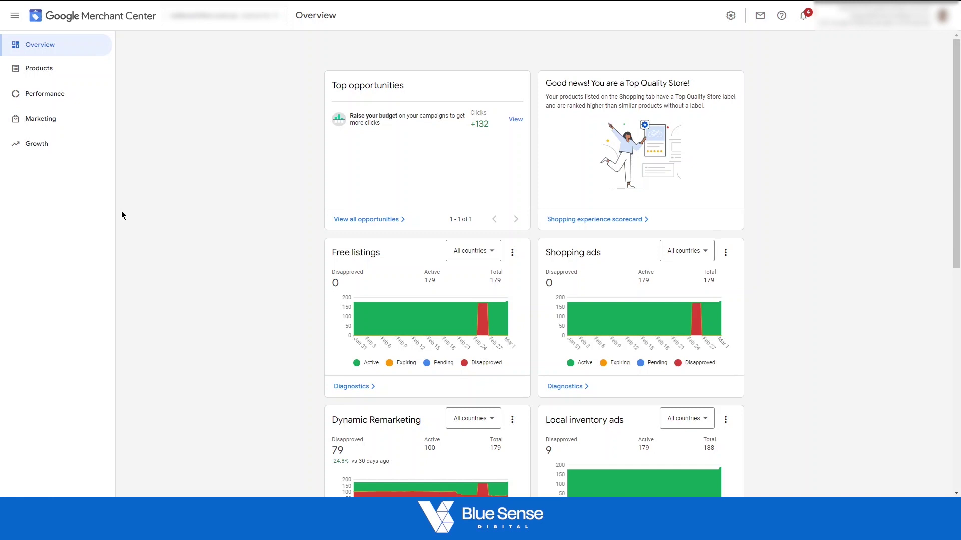
pyautogui.click(41, 73)
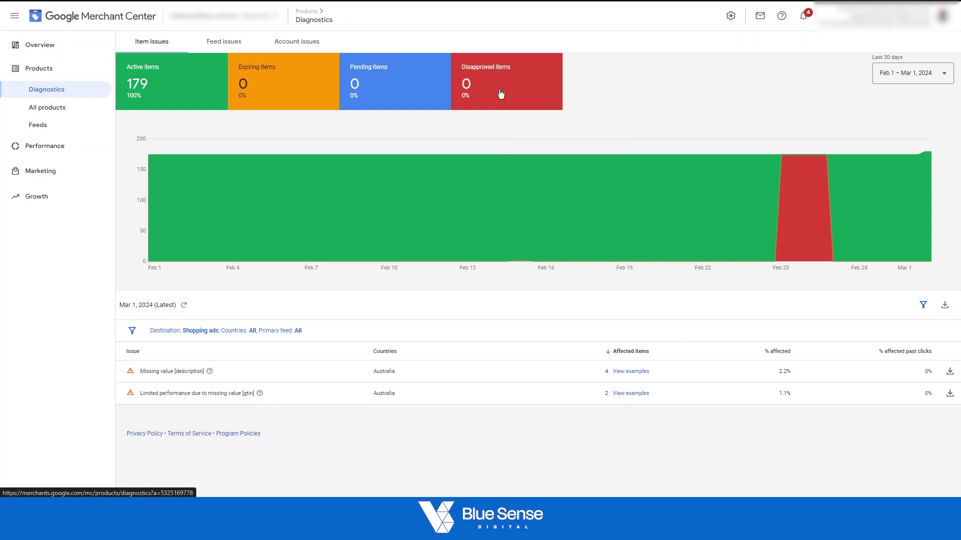
pyautogui.moveTo(500, 89)
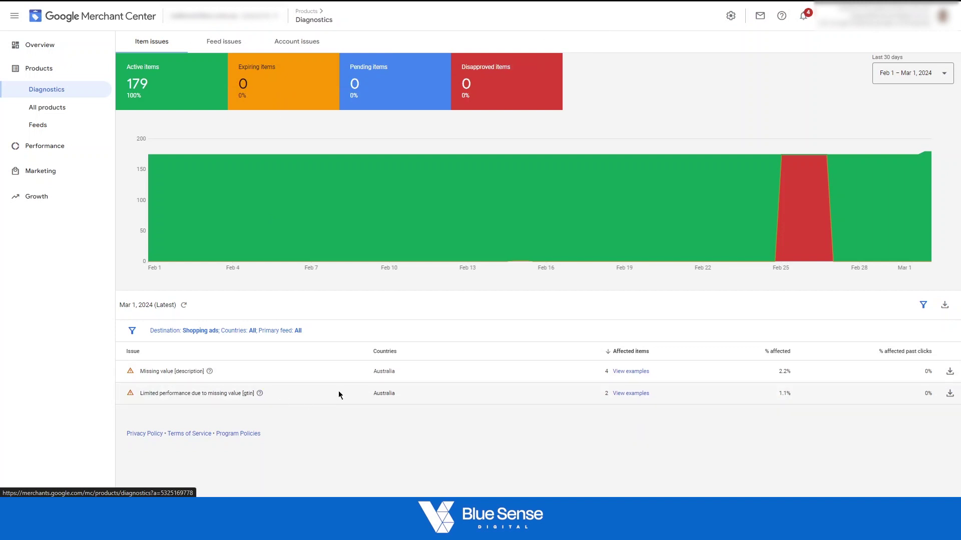
pyautogui.moveTo(806, 245)
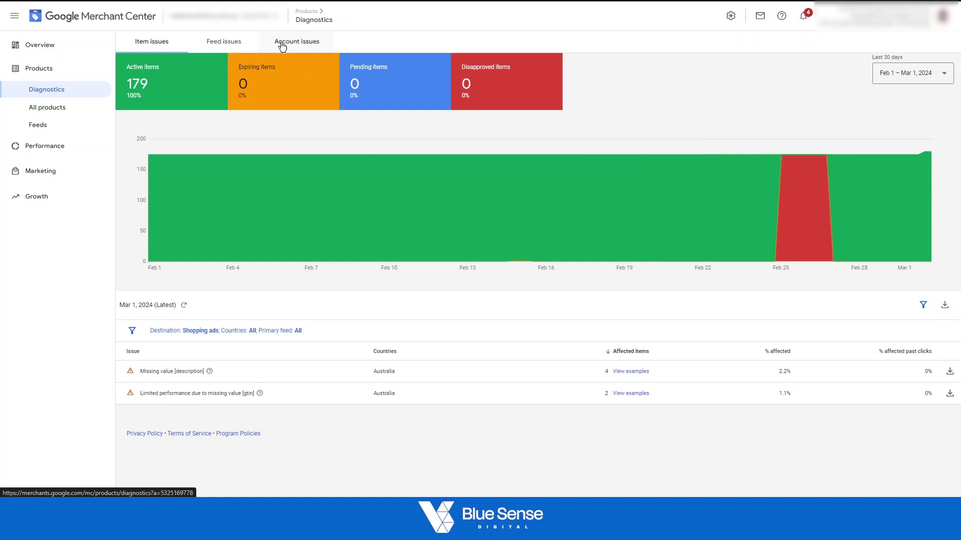
# Review the Feed issues tab, then confirm Account issues reports nothing to fix
pyautogui.click(235, 41)
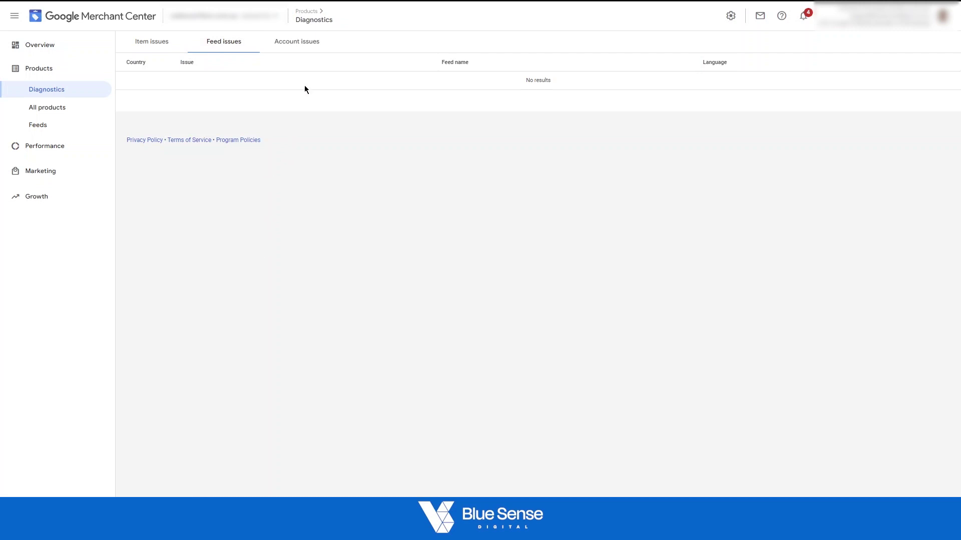
pyautogui.click(298, 50)
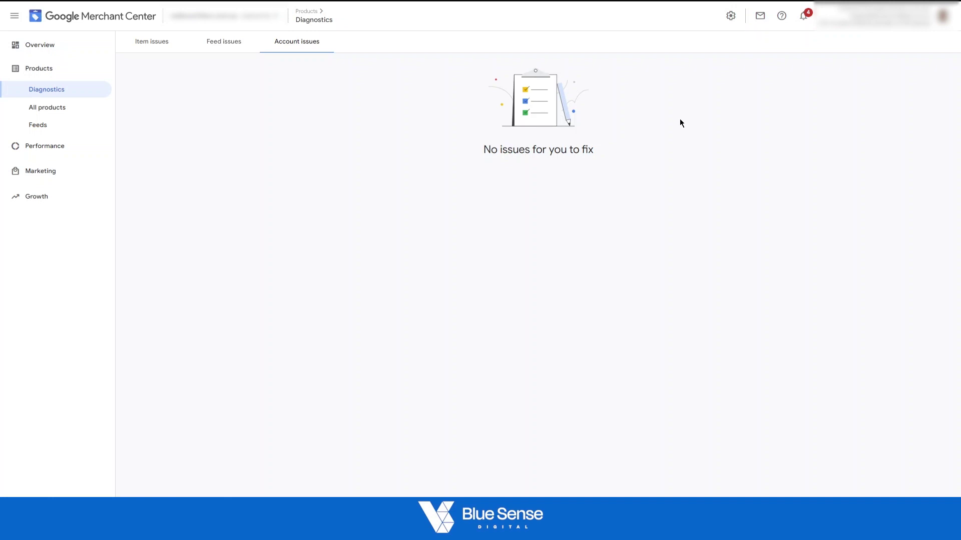
# Go to Tools > Shipping and returns and review the price-based and flat 14.90 Australian services
pyautogui.click(730, 16)
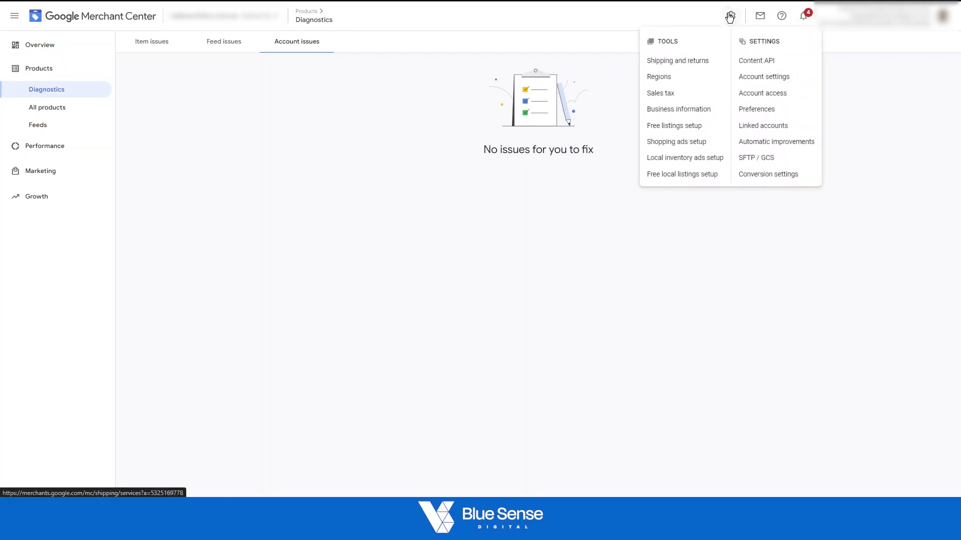
pyautogui.click(682, 61)
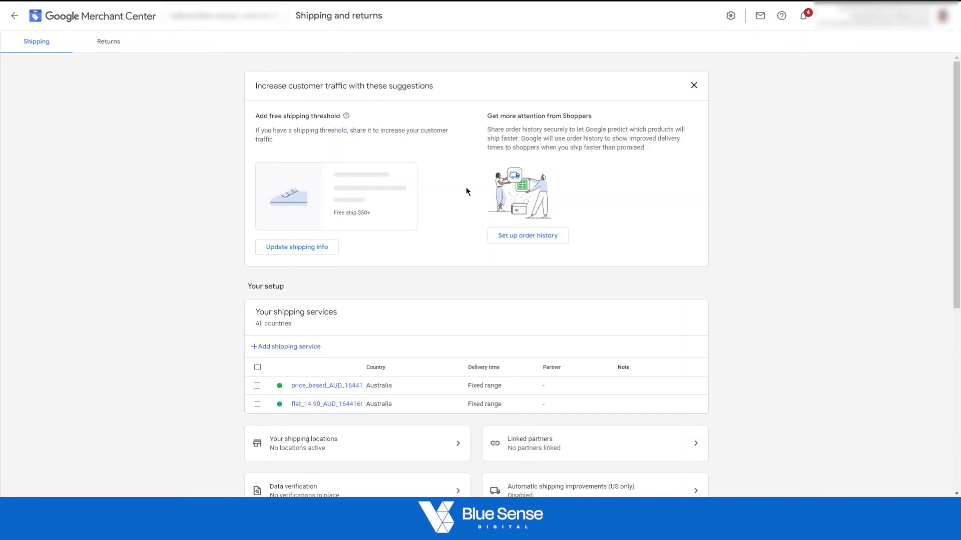
pyautogui.scroll(-2, 462, 195)
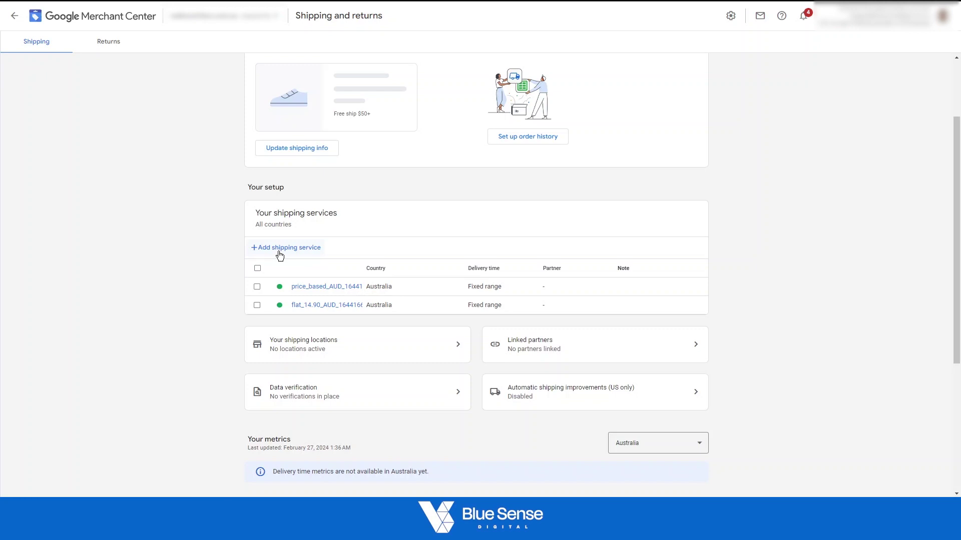
# Return to Shipping and returns from Diagnostics and begin a new shipping service
pyautogui.click(14, 16)
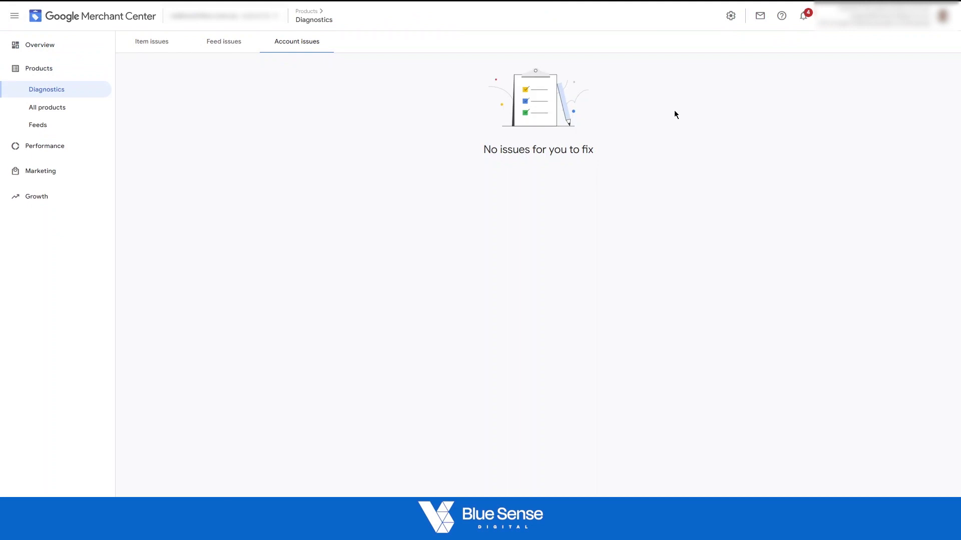
pyautogui.click(731, 16)
pyautogui.click(704, 62)
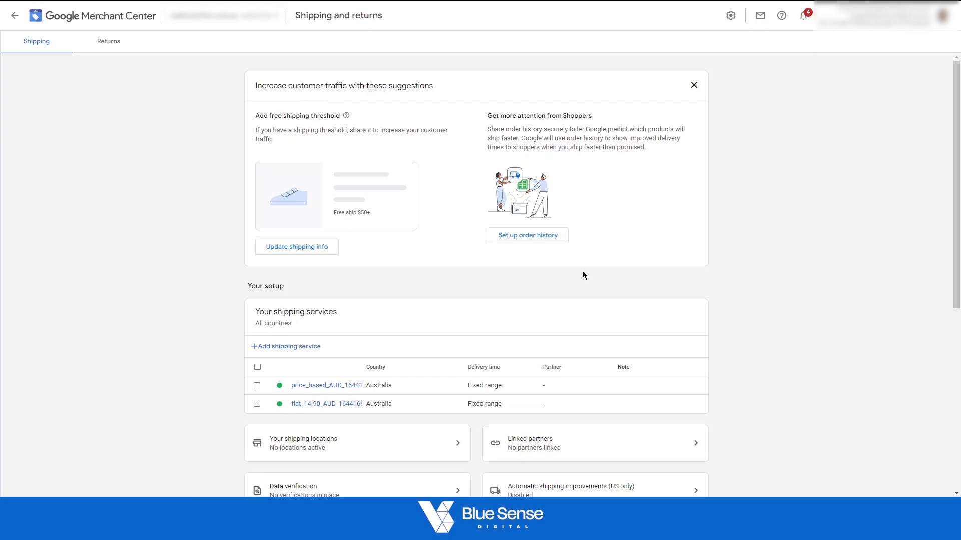
pyautogui.click(293, 347)
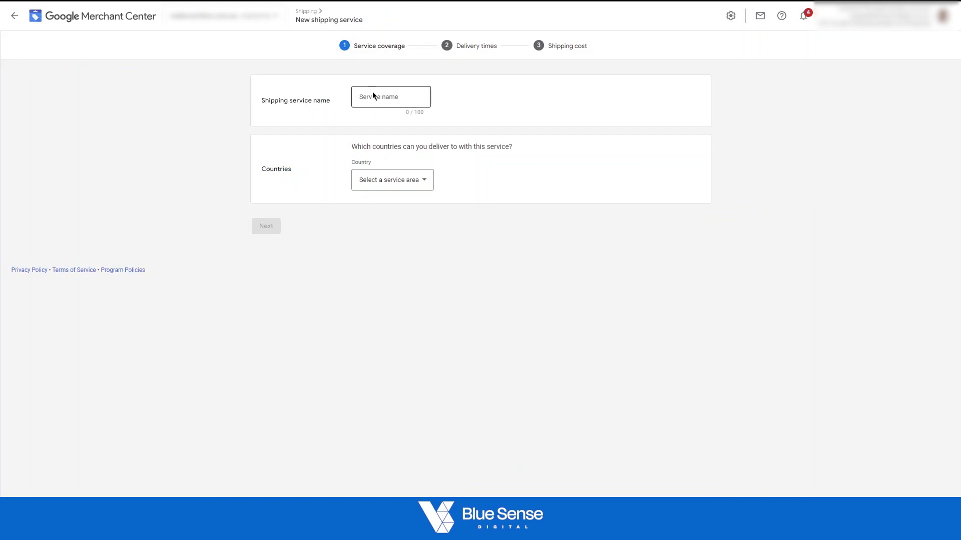
# Name the service 'flat rate', set Australia (AUD) as the country, and continue to Delivery times
pyautogui.click(374, 96)
pyautogui.write('flat rate')
pyautogui.click(409, 179)
pyautogui.click(395, 205)
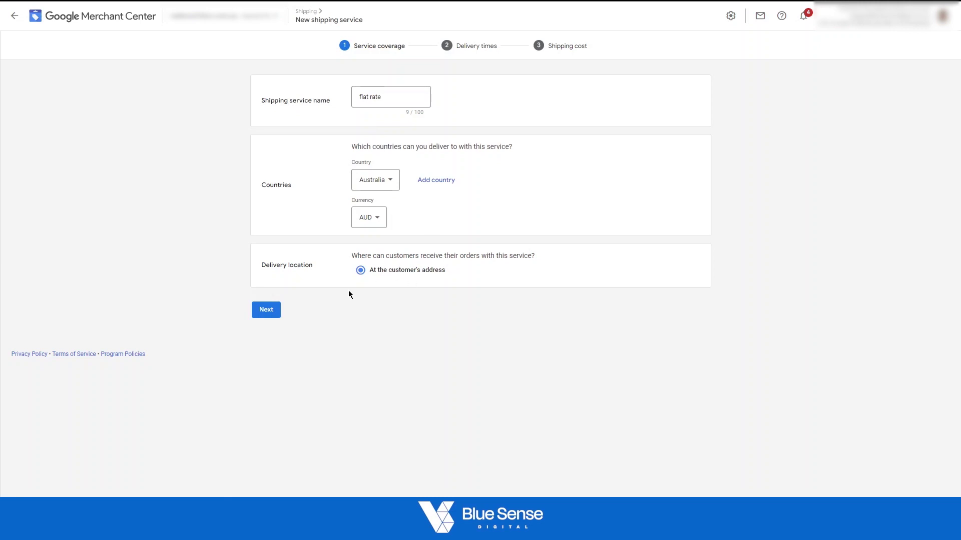
pyautogui.click(253, 317)
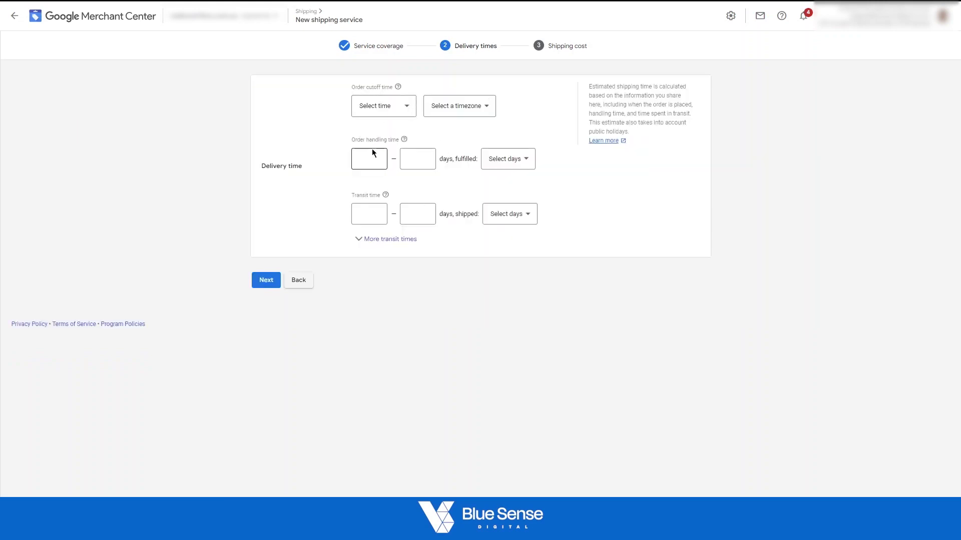
# Set order handling time to 1–5 days, fulfilling Monday to Saturday
pyautogui.write('1')
pyautogui.click(423, 158)
pyautogui.write('5')
pyautogui.click(499, 165)
pyautogui.click(505, 187)
# Set transit time to 1–5 days, Monday to Saturday, with a 12:00 AM order cutoff
pyautogui.click(361, 216)
pyautogui.write('1')
pyautogui.click(420, 217)
pyautogui.write('5')
pyautogui.click(503, 215)
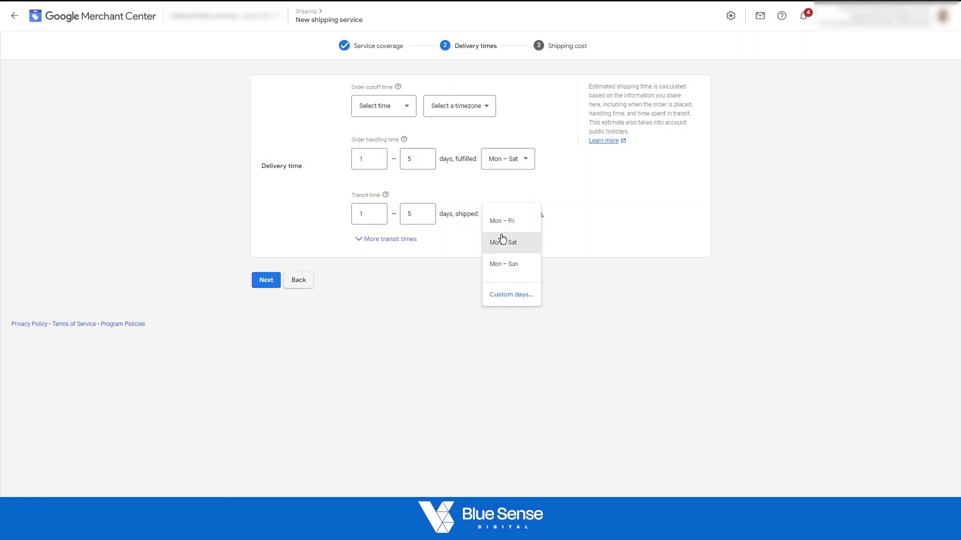
pyautogui.click(500, 241)
pyautogui.click(380, 108)
pyautogui.click(382, 143)
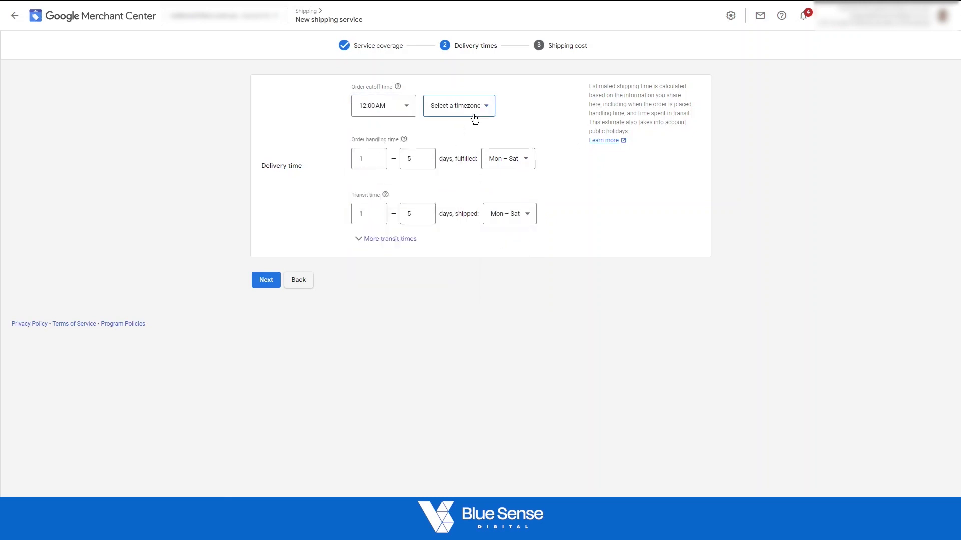
# Fix the 12:00 AM cutoff to Pacific Standard Time and finish the Delivery times step
pyautogui.click(470, 111)
pyautogui.click(476, 134)
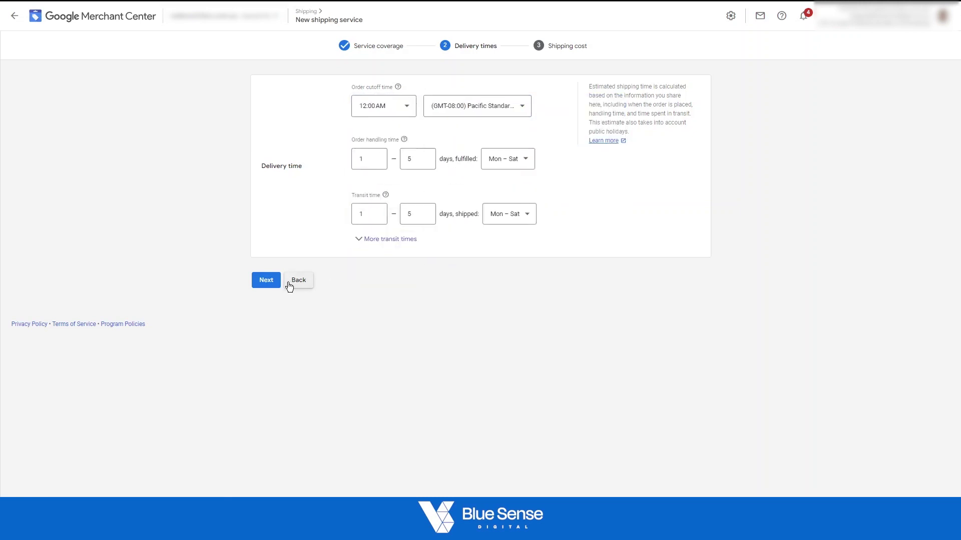
pyautogui.click(272, 283)
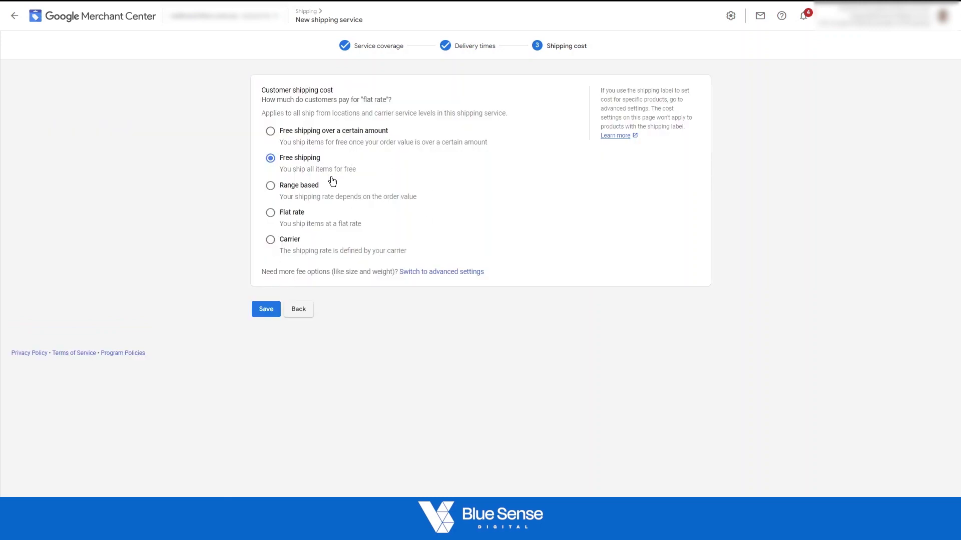
# Choose a Flat rate shipping cost of A$260 for all orders
pyautogui.click(270, 212)
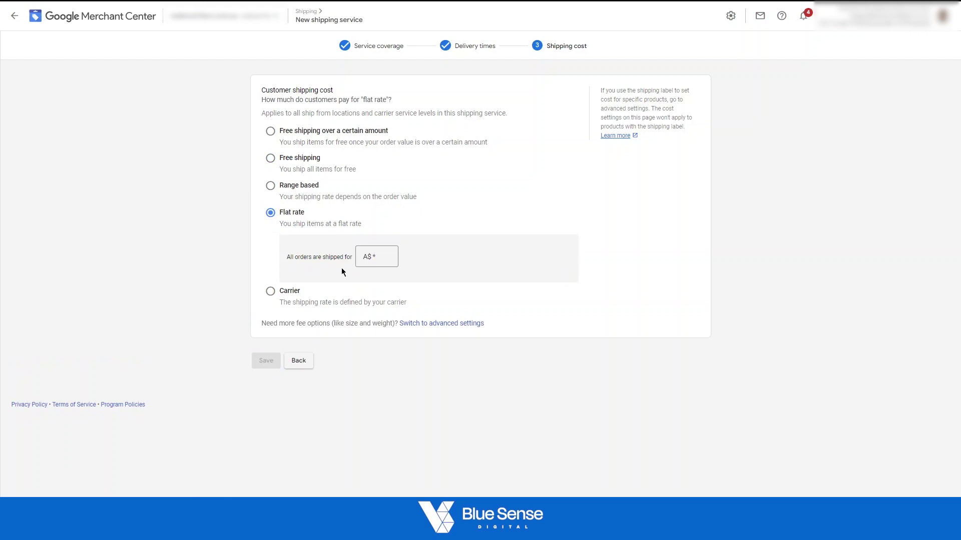
pyautogui.click(378, 261)
pyautogui.write('2')
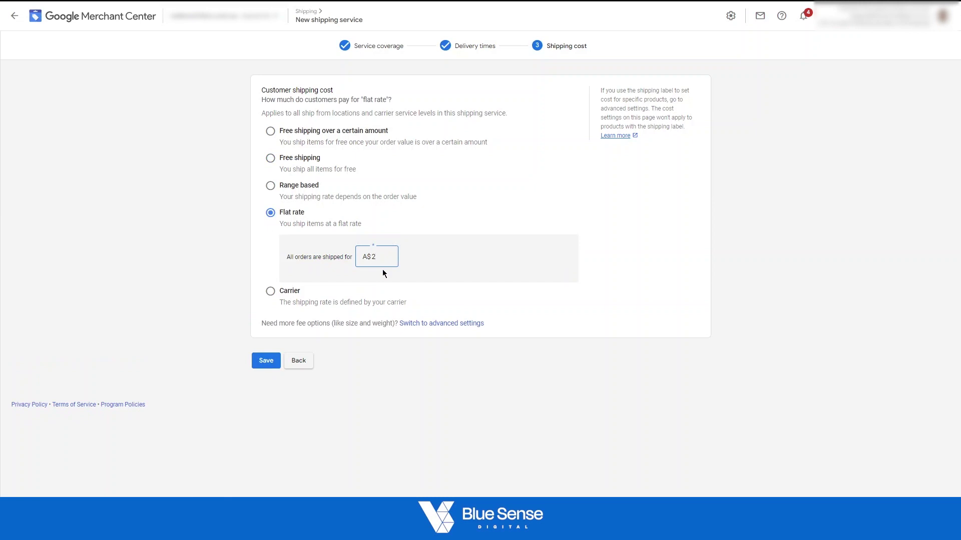
pyautogui.write('60')
# Discard the unsaved flat-rate service and return via Diagnostics to the account Overview
pyautogui.click(307, 360)
pyautogui.click(307, 81)
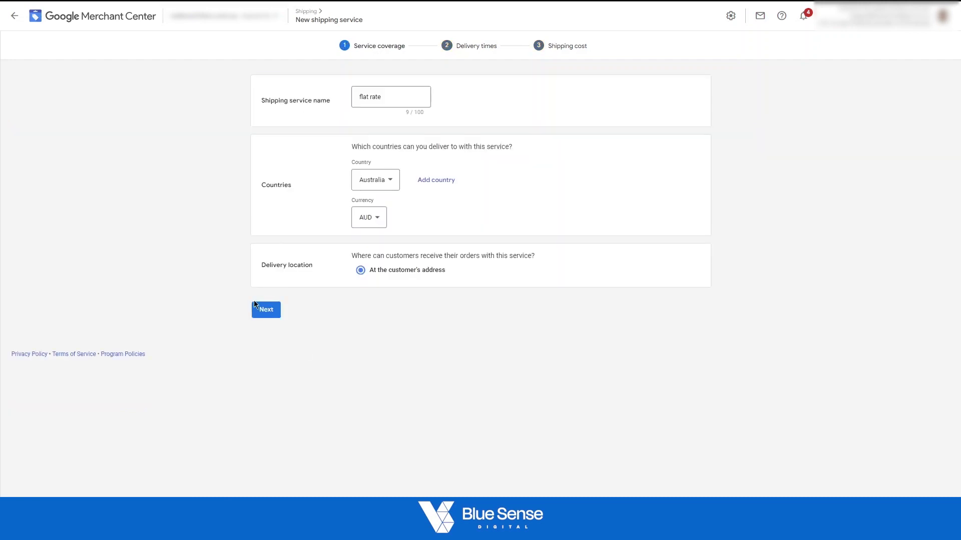
pyautogui.click(15, 16)
pyautogui.click(570, 275)
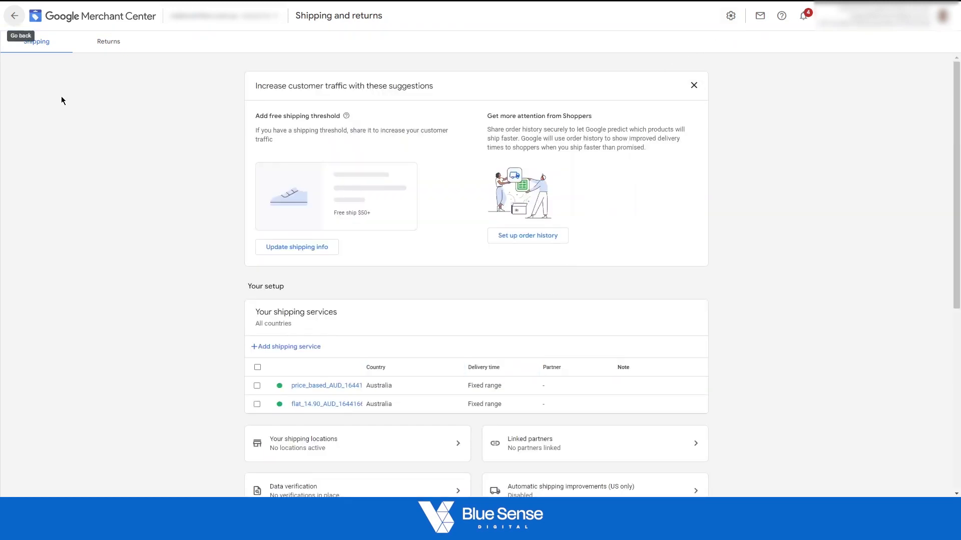
pyautogui.click(15, 15)
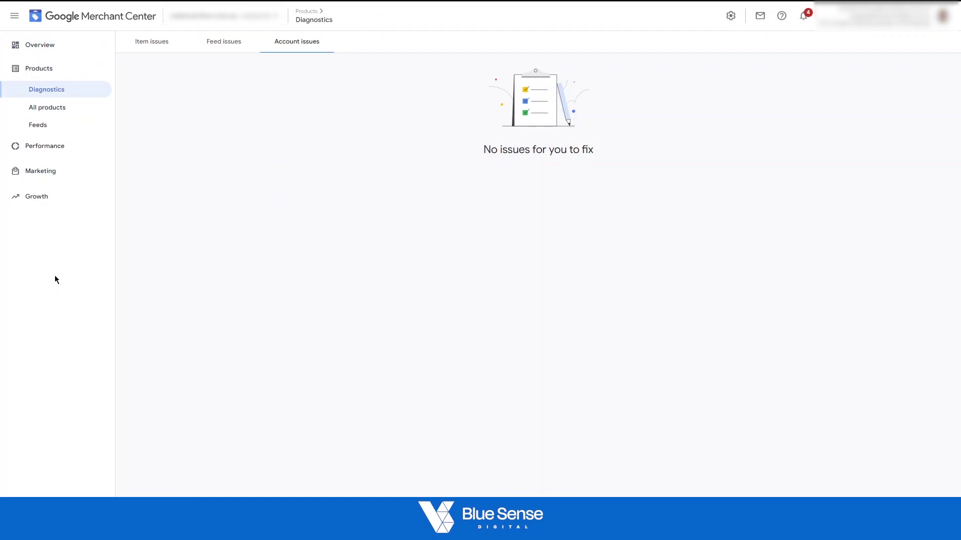
pyautogui.click(41, 49)
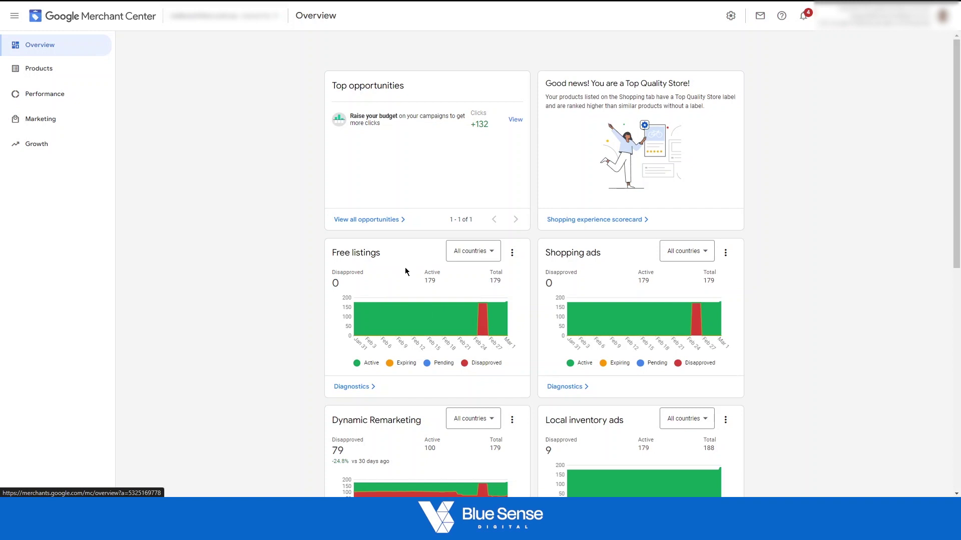
pyautogui.click(731, 16)
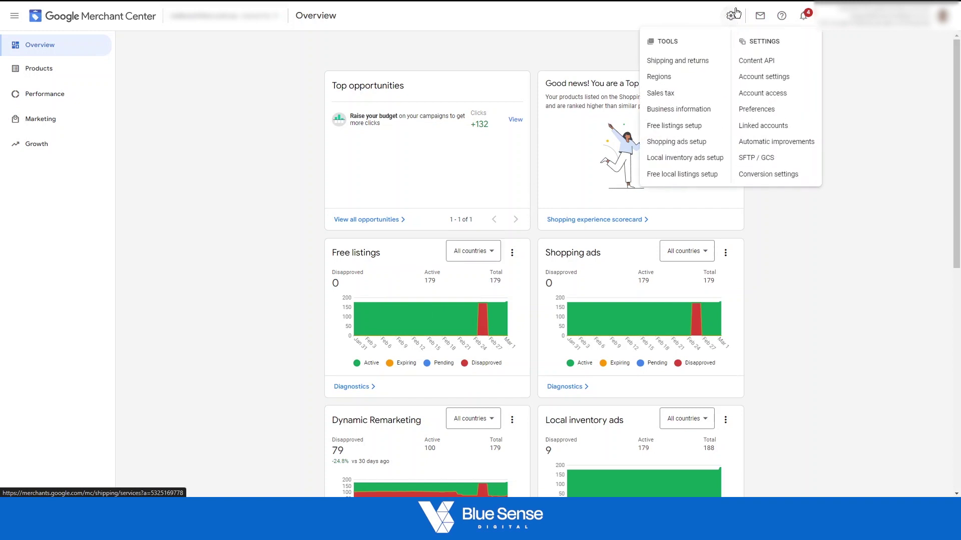
pyautogui.click(759, 145)
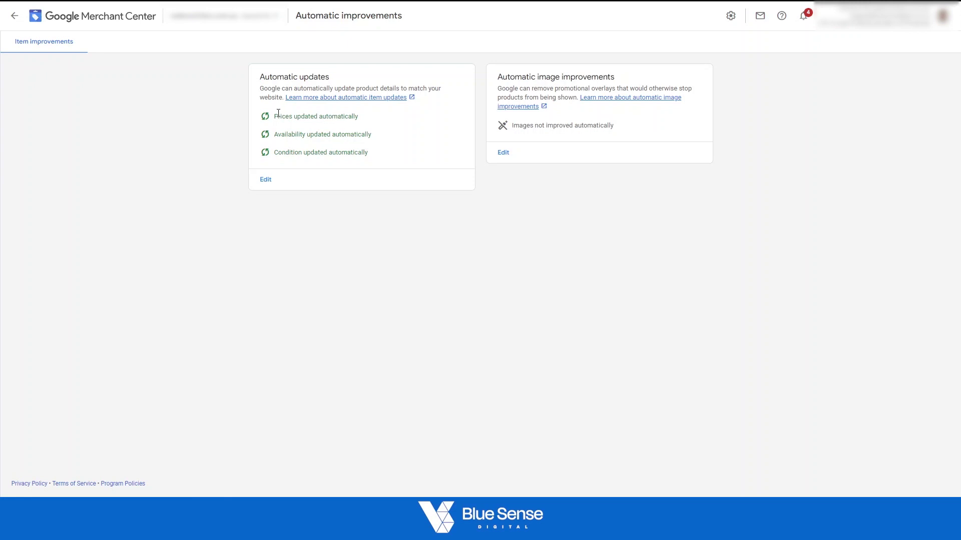
pyautogui.moveTo(276, 115); pyautogui.dragTo(335, 140)
# Open Products > All products and scroll the Shopify AU Feed list, highlighting the 95.20 price
pyautogui.click(15, 15)
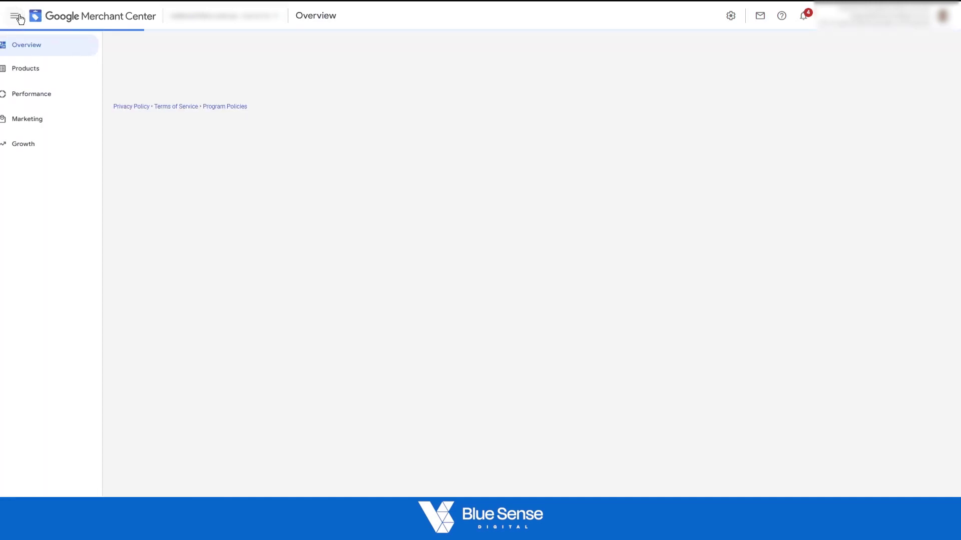
pyautogui.click(43, 71)
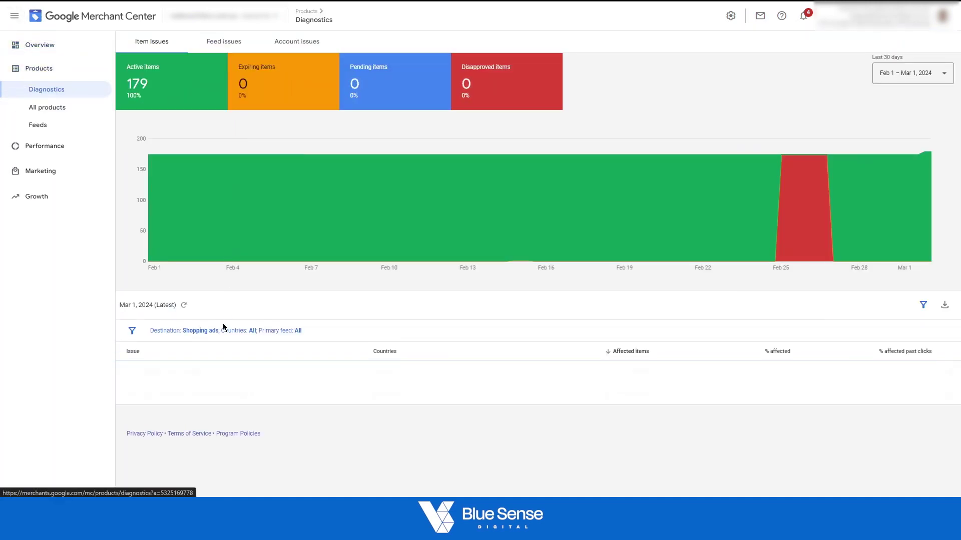
pyautogui.click(66, 108)
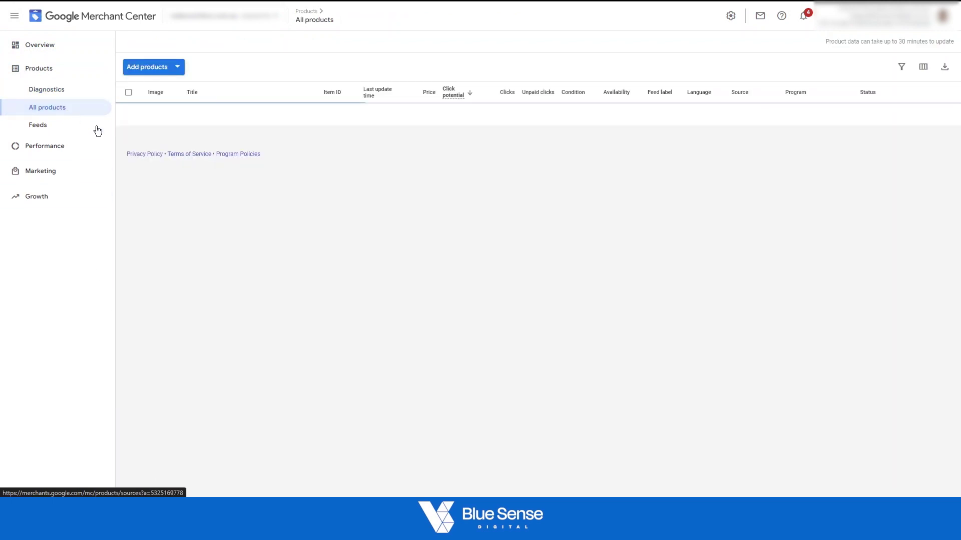
pyautogui.scroll(-2, 287, 316)
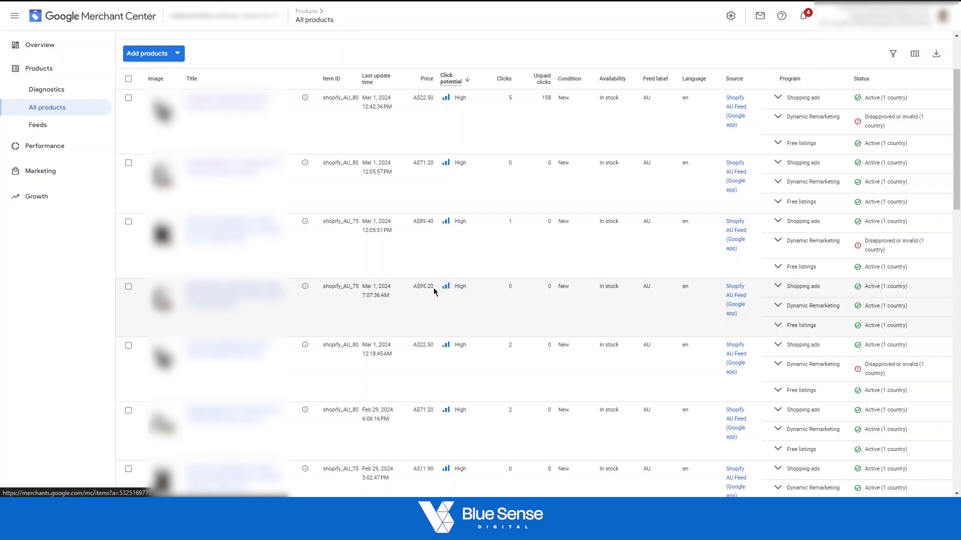
pyautogui.moveTo(434, 289); pyautogui.dragTo(420, 288)
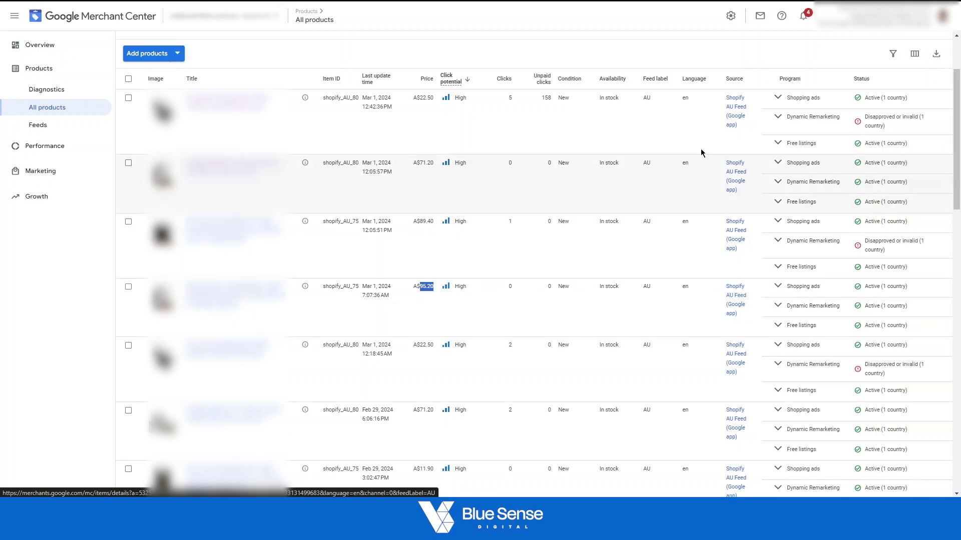
# Open the gear menu in the top bar to show the Tools and Settings options
pyautogui.click(731, 16)
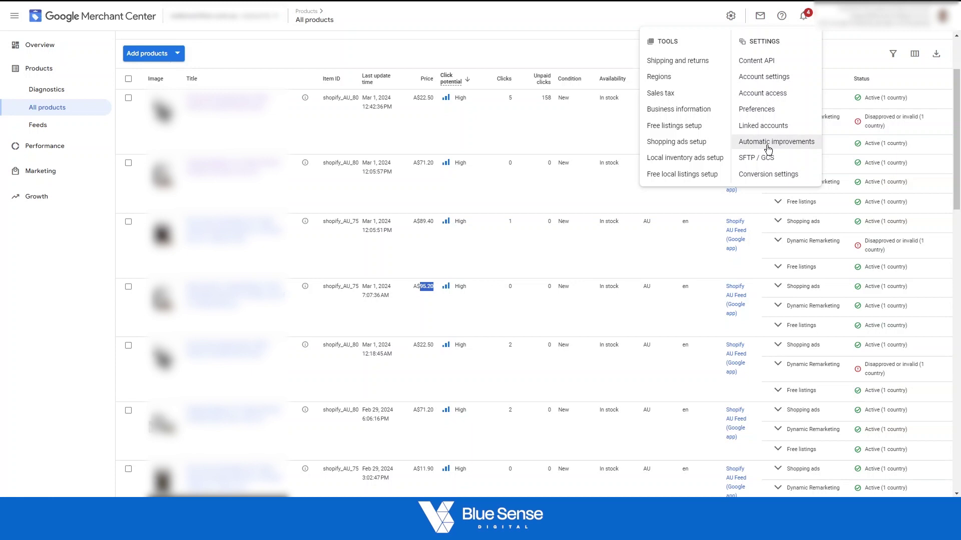